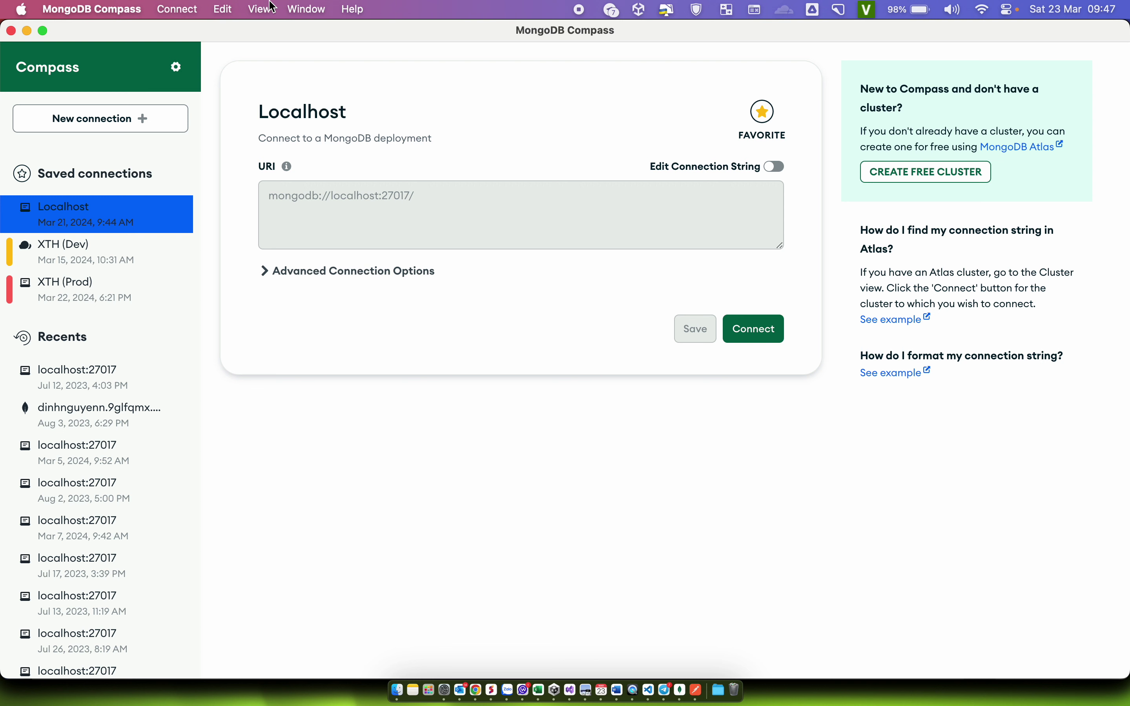
Connect to the saved Localhost deployment and create a database named WD18302 with a Products collection
double_click(91, 213)
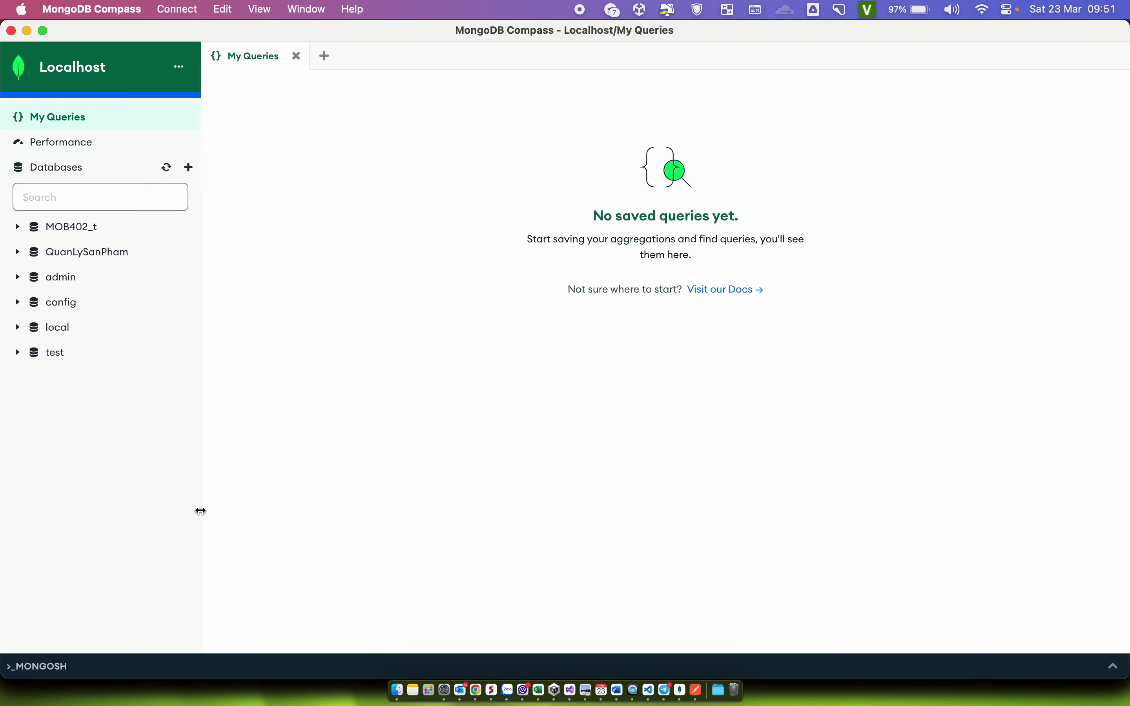
click(189, 168)
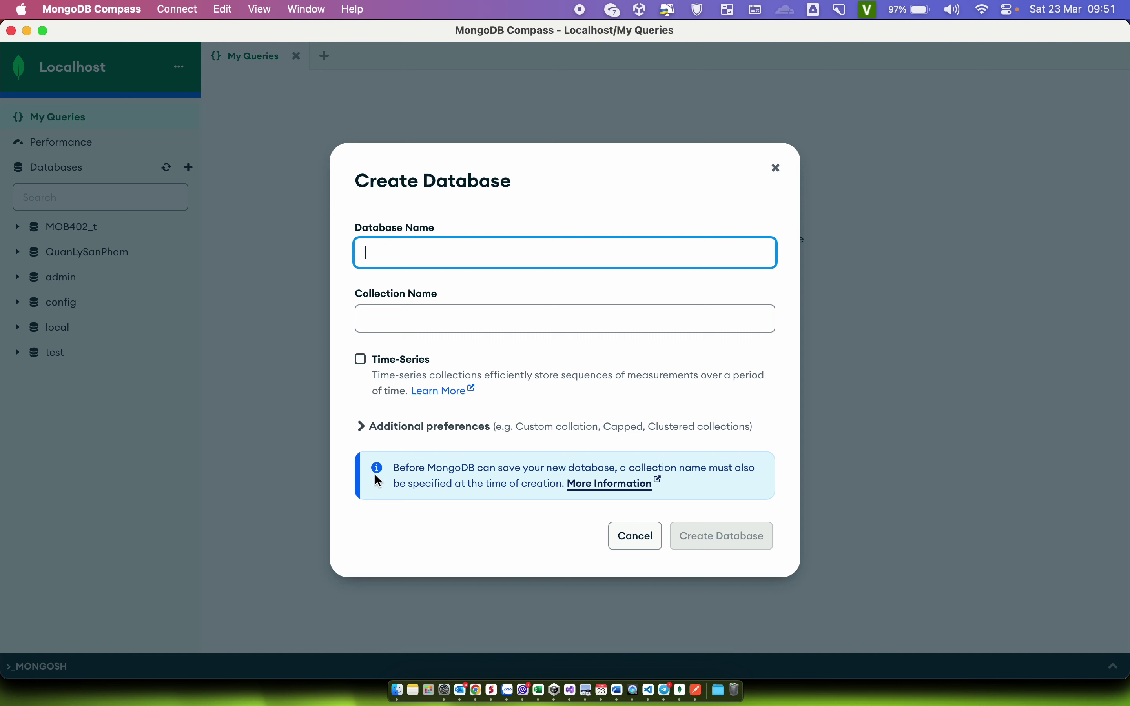
text(WD18302)
click(399, 318)
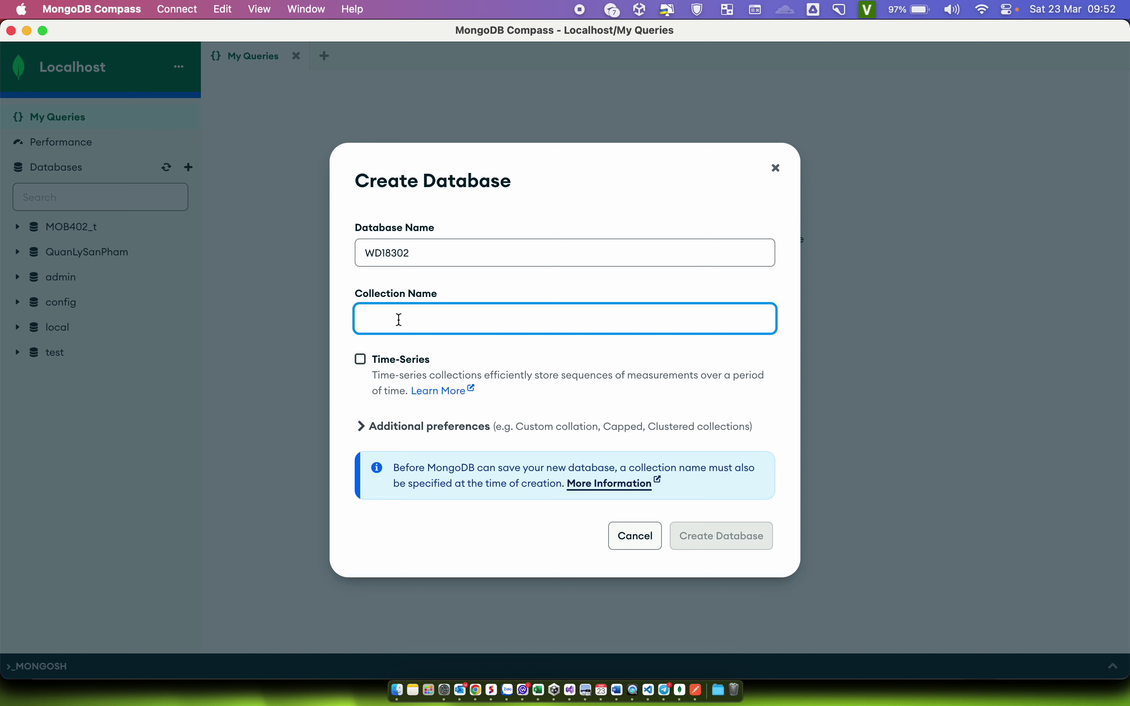
text(Products)
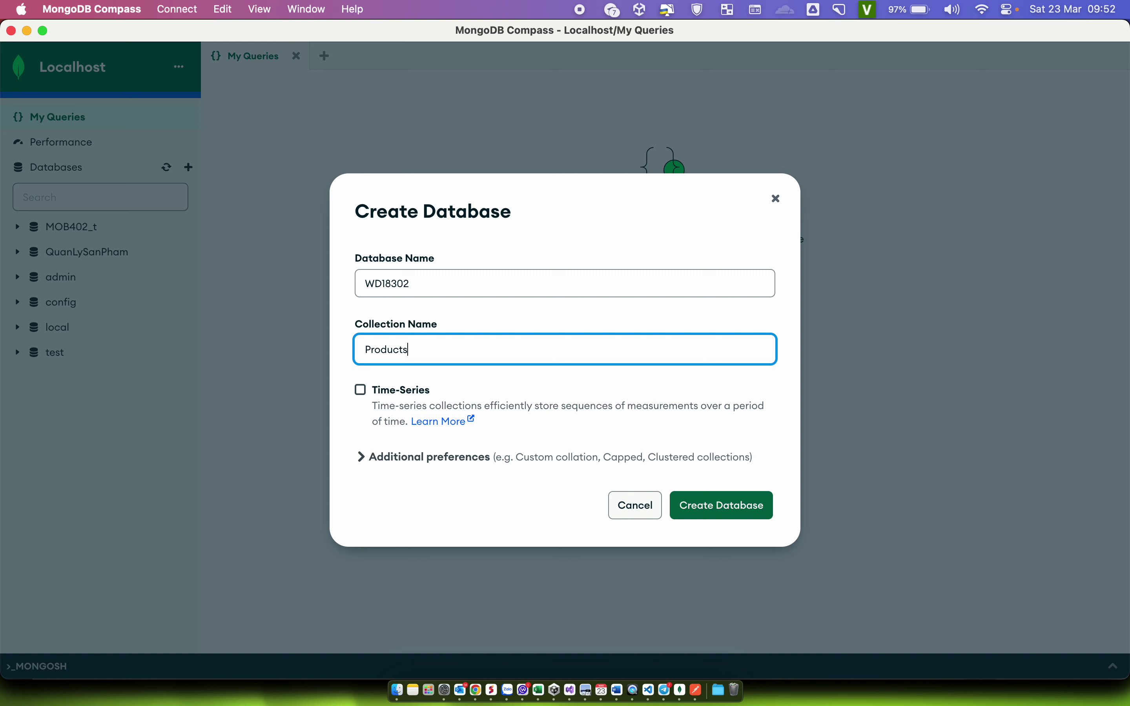
click(728, 505)
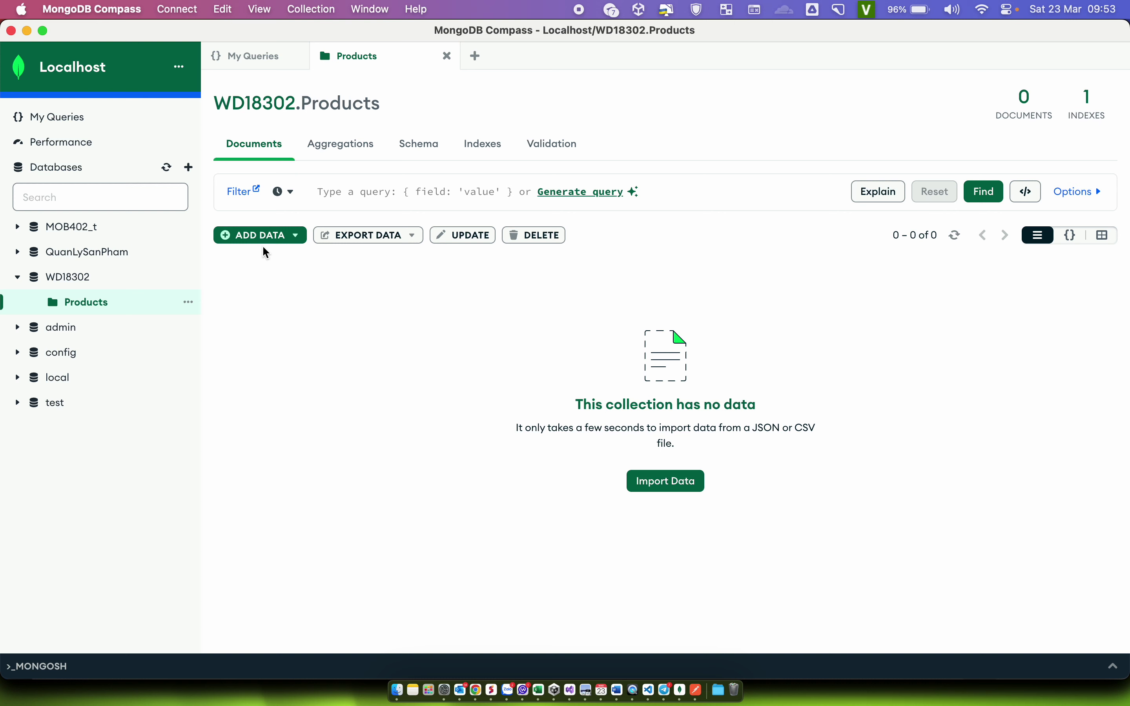
Start inserting a document into the Products collection and add a "name" field with the value "bánh" after the _id block
click(296, 237)
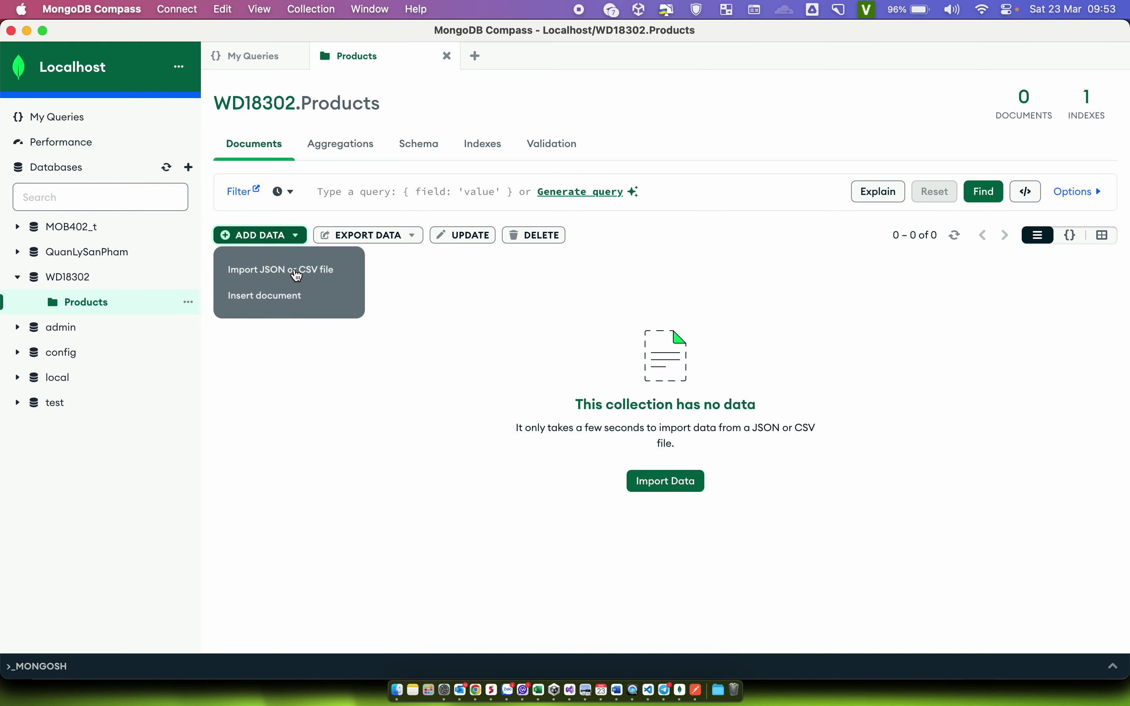
click(263, 302)
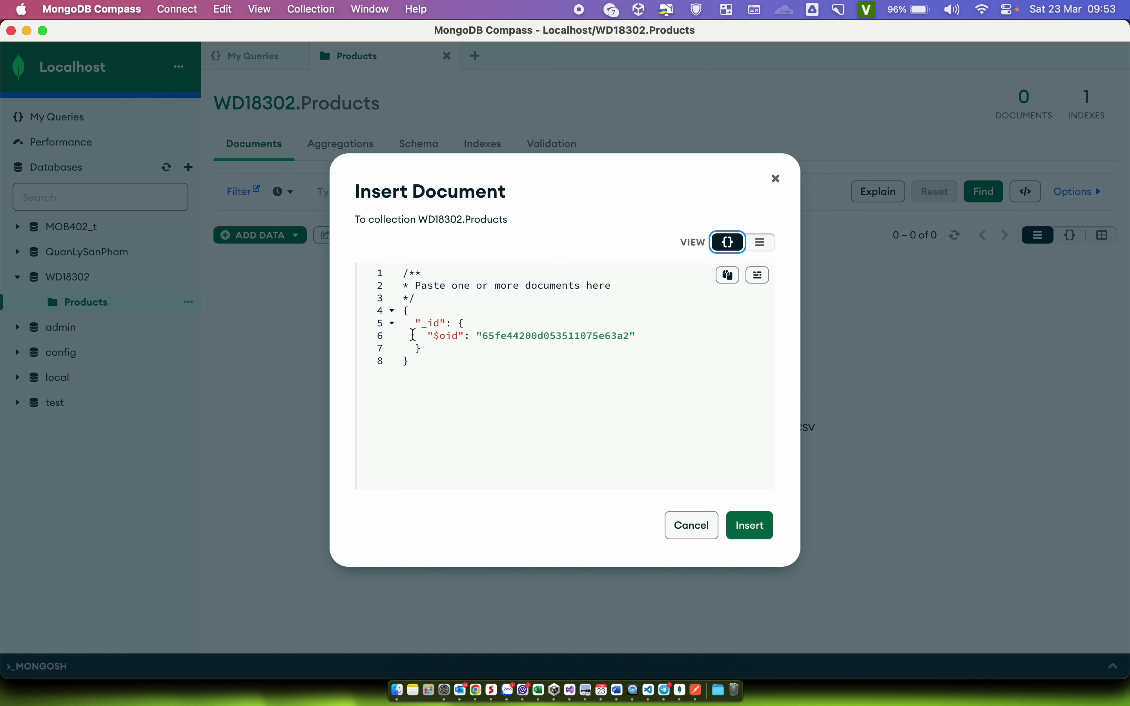
drag(413, 323, 449, 319)
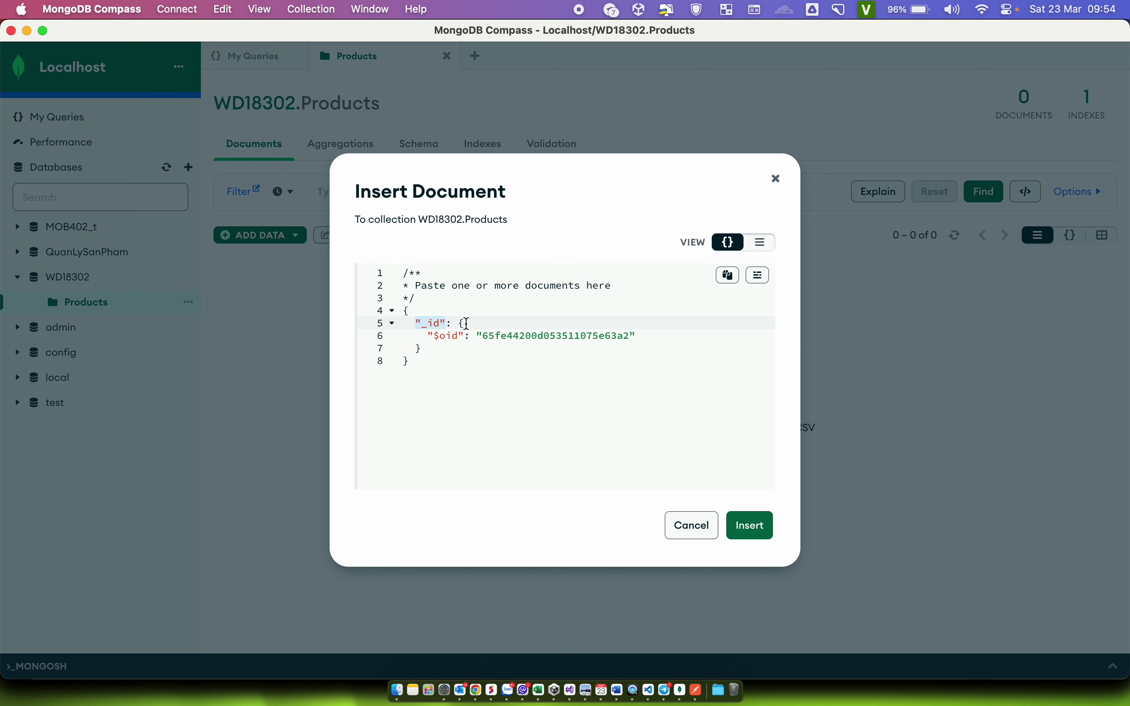
click(434, 351)
drag(402, 309, 432, 405)
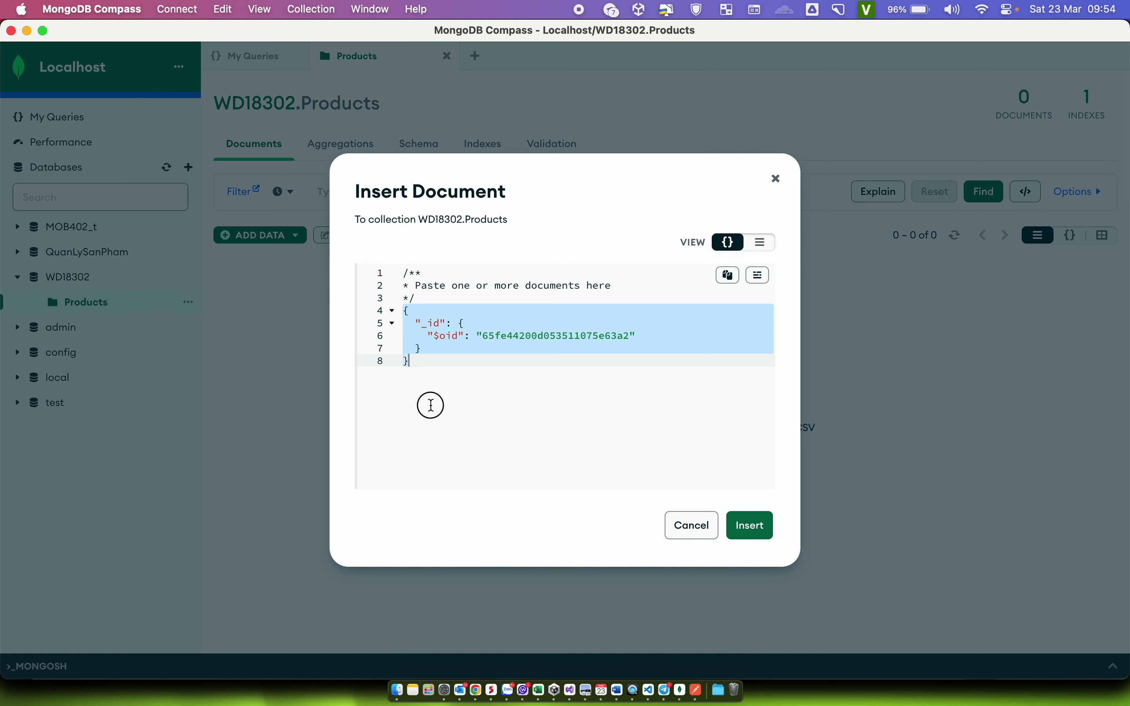
click(431, 349)
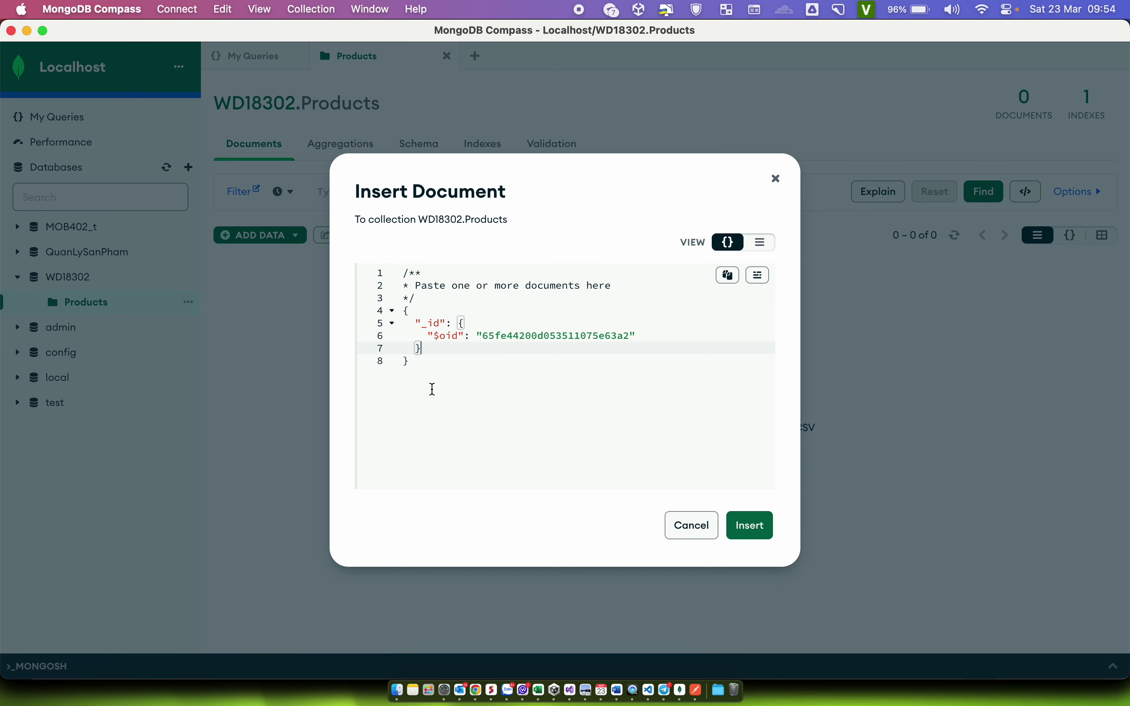
text(,)
key(Return)
text("name": "bánh")
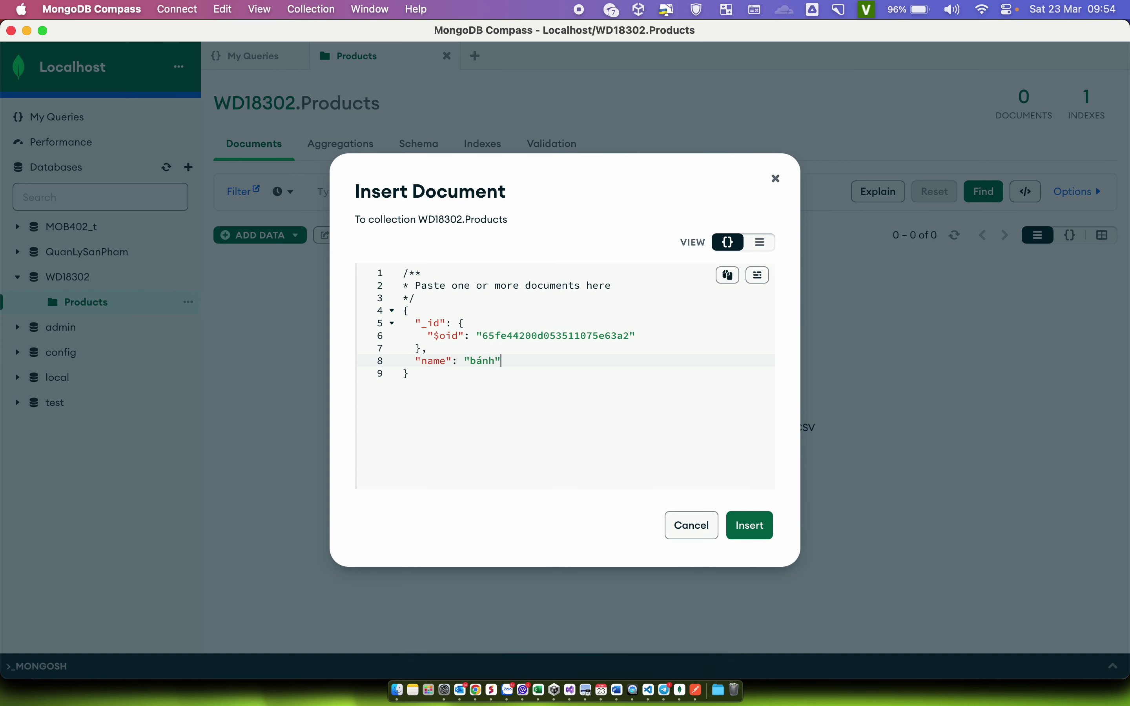
Add a "price" field of 5000 to the bánh document and insert it into the collection
text(,)
key(Return)
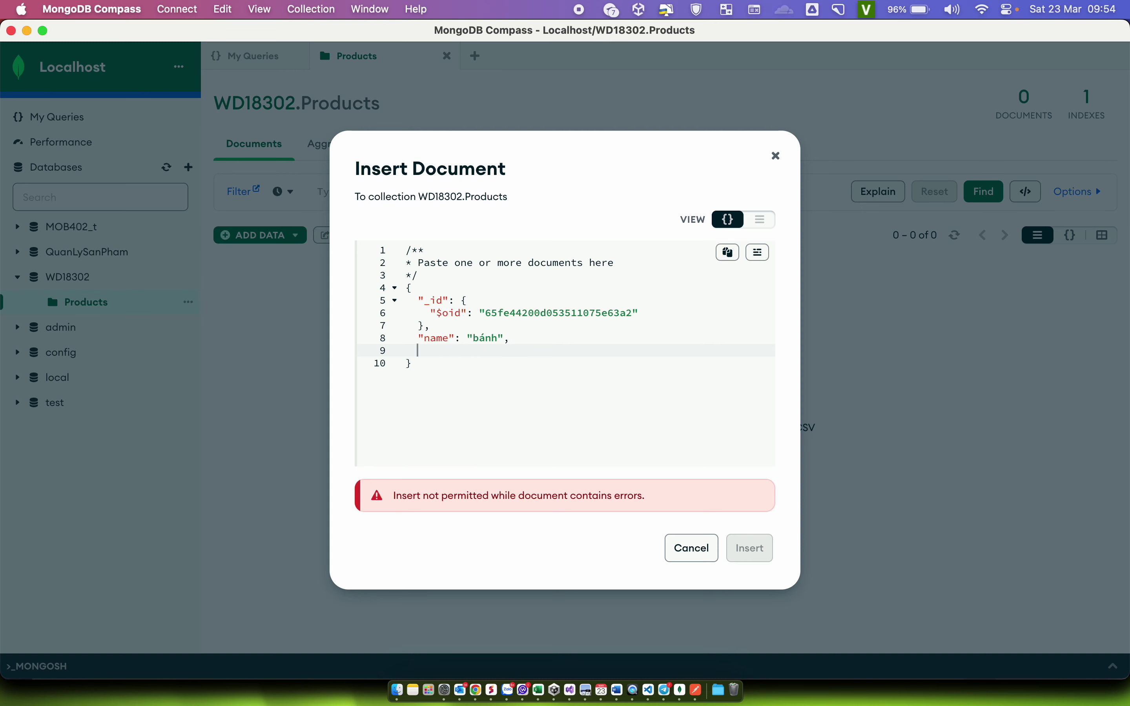
text("price": 5000)
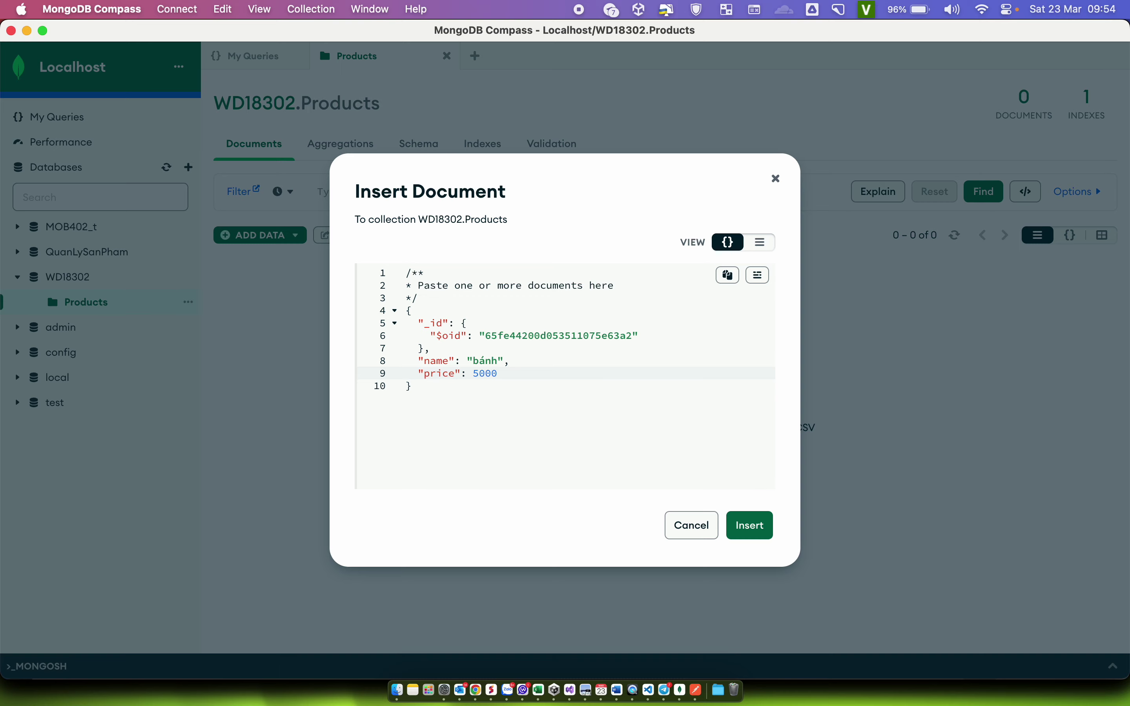
click(752, 525)
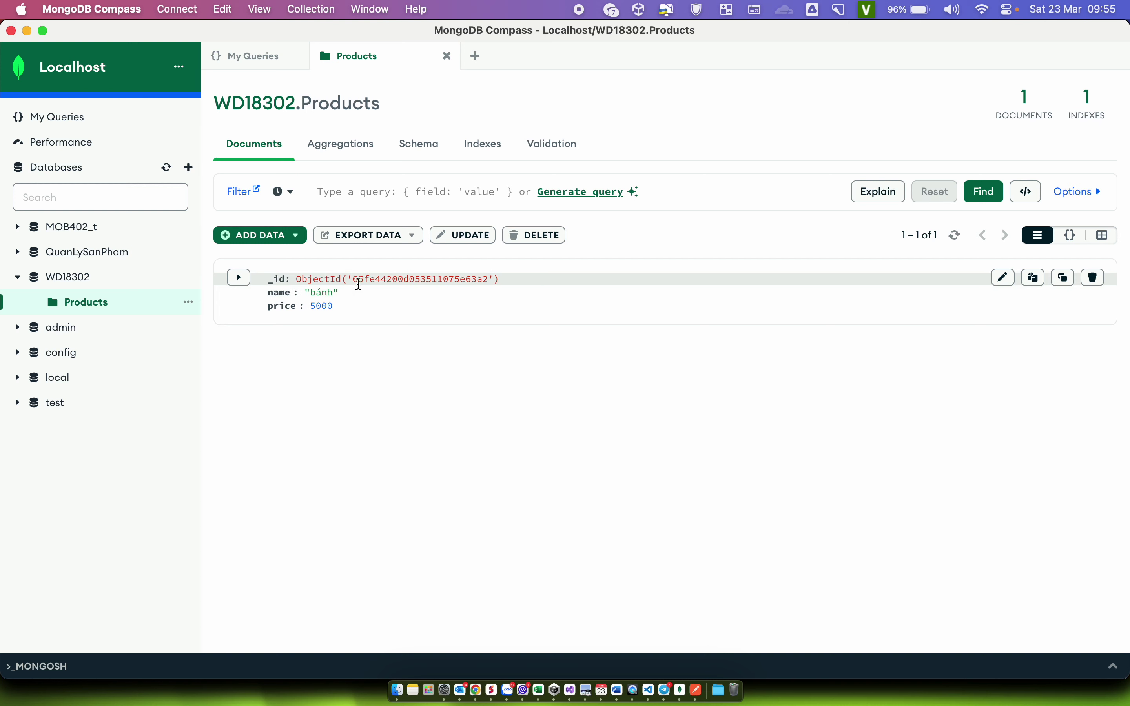
Start another document insertion in Products and wrap the template object in square brackets to form an array
click(289, 239)
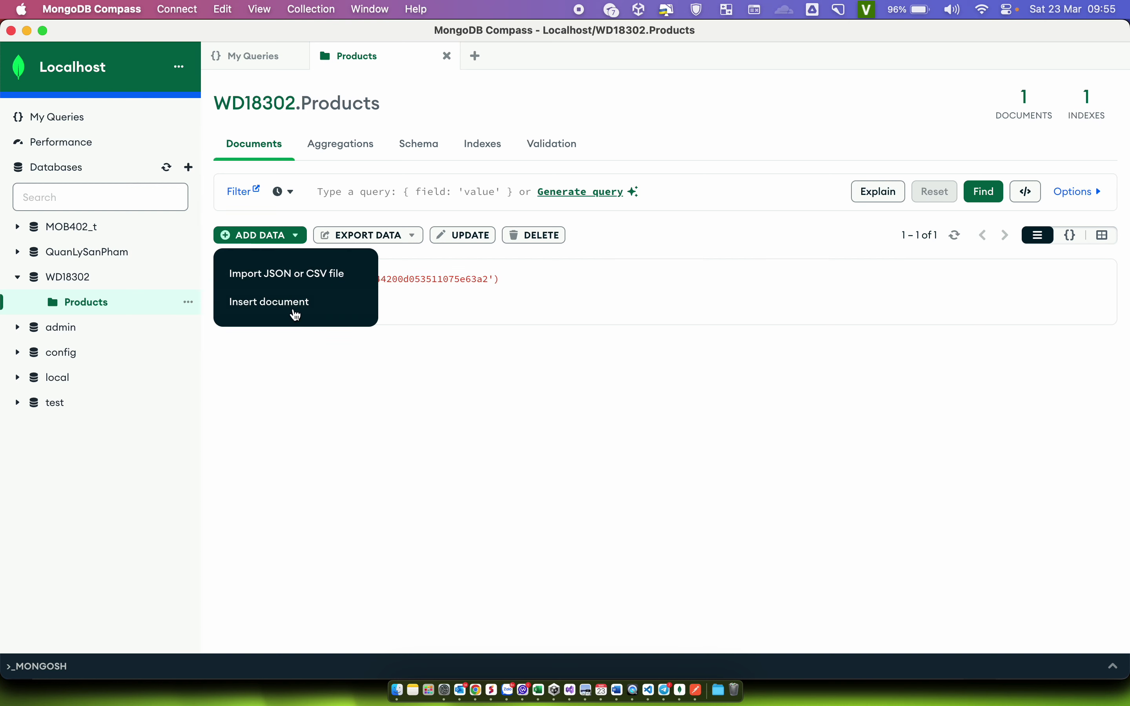
click(292, 309)
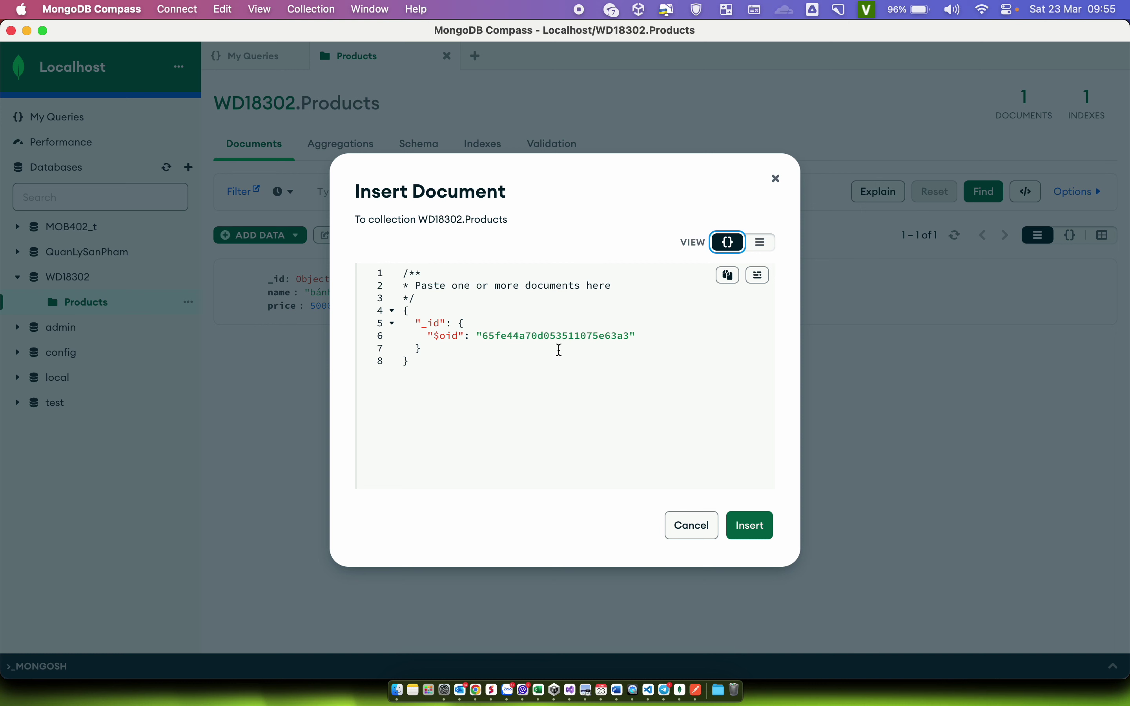
drag(419, 363, 383, 308)
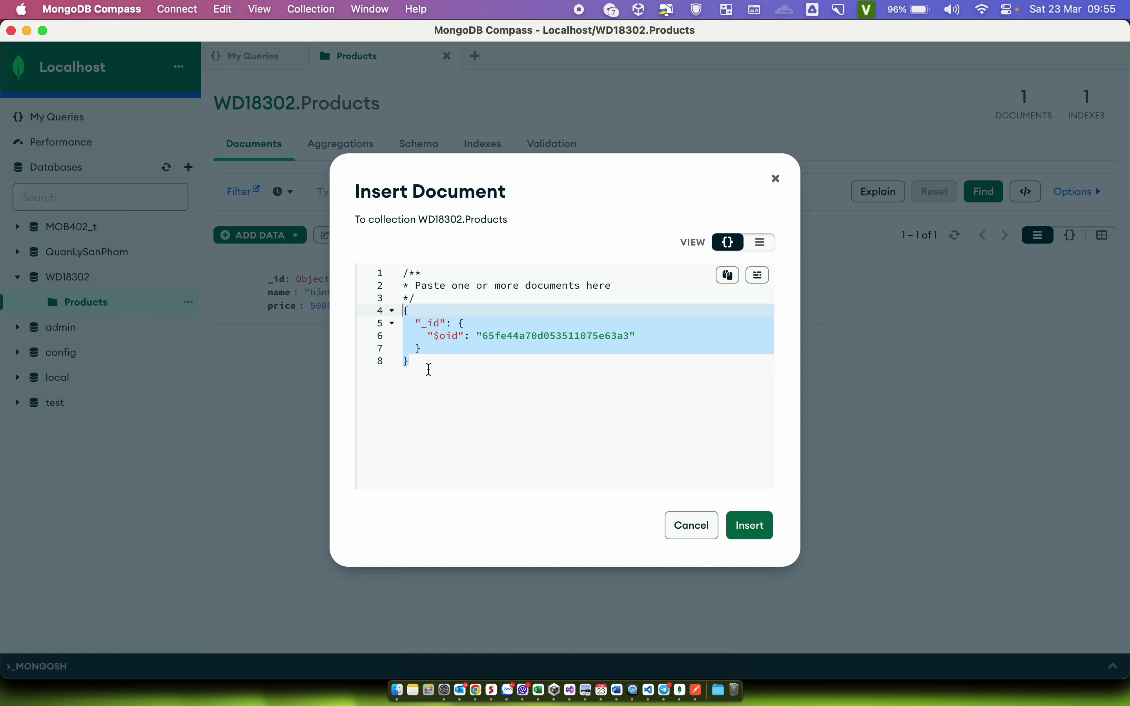
click(406, 314)
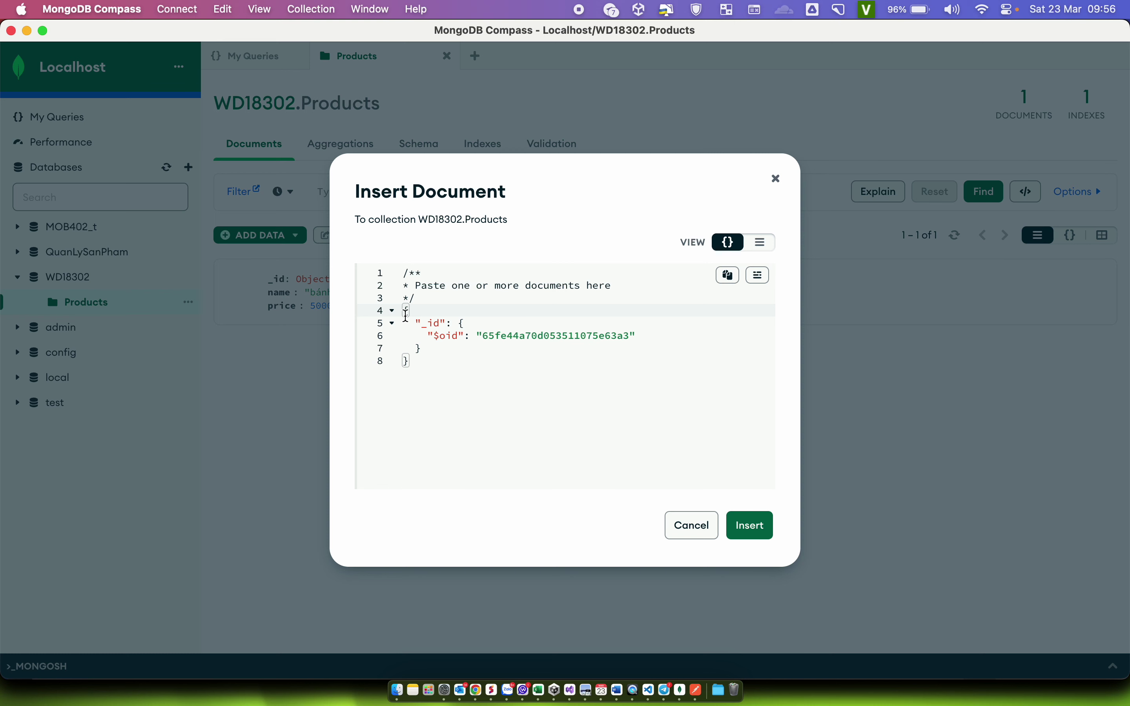
text([)
key(Return)
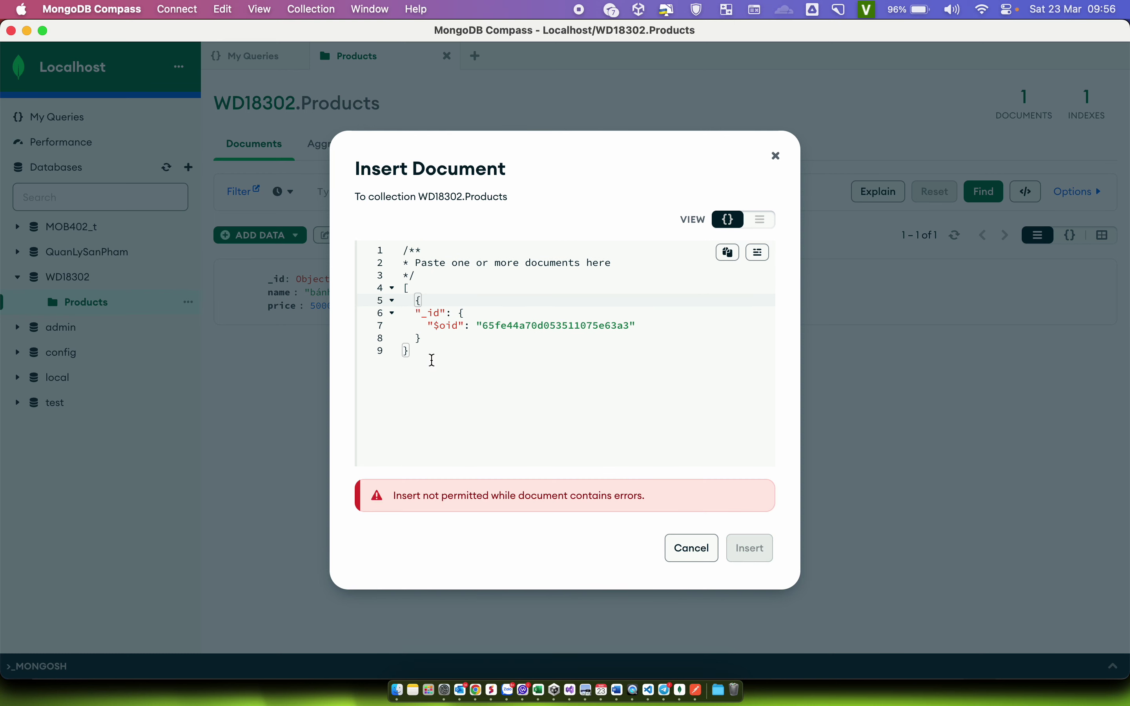
key(Return)
text(])
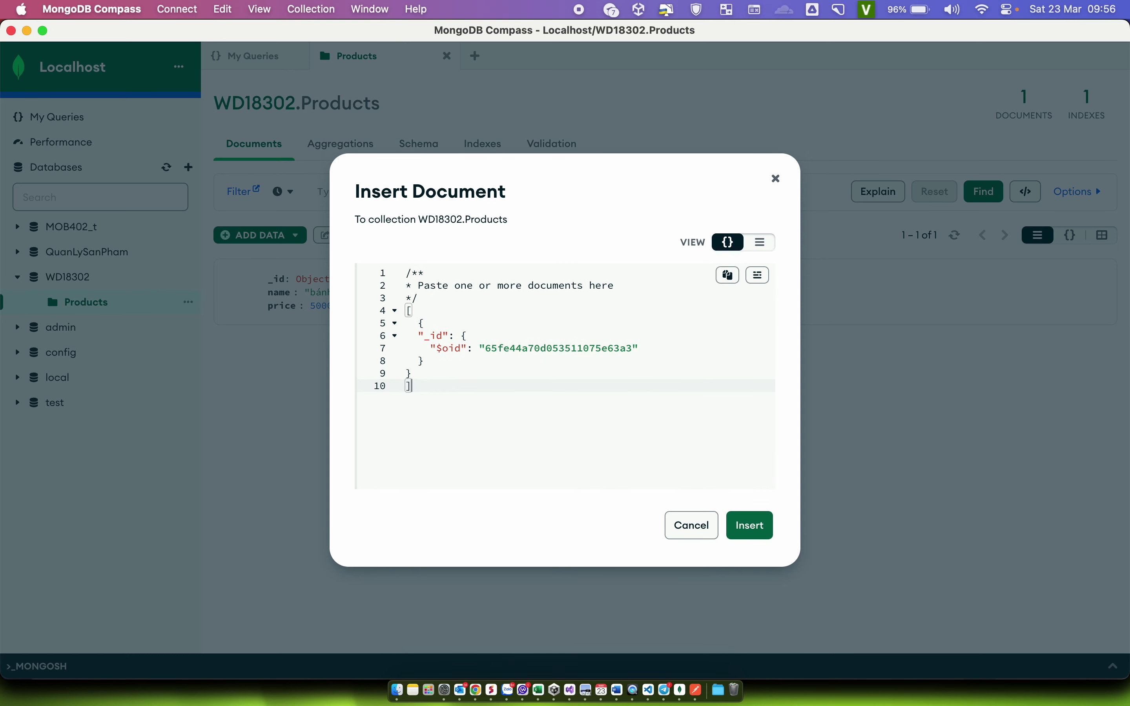
Indent the object's closing brace and its _id block to match the array nesting
key(Tab)
drag(418, 336, 425, 361)
key(Tab)
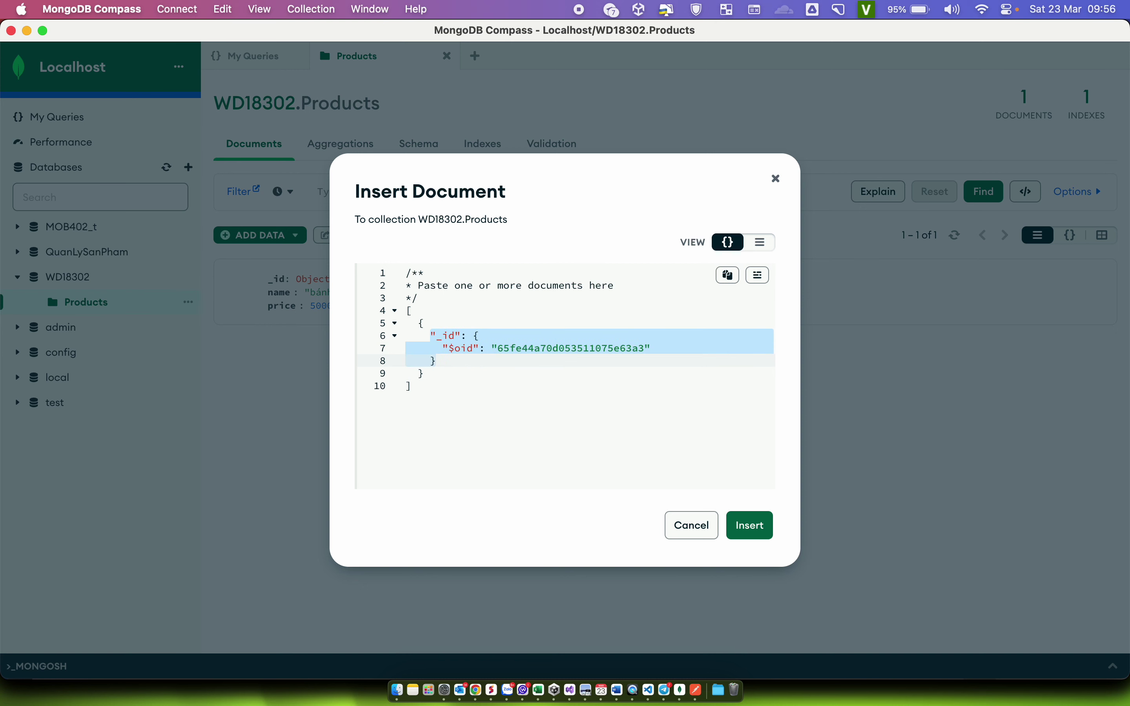
click(446, 366)
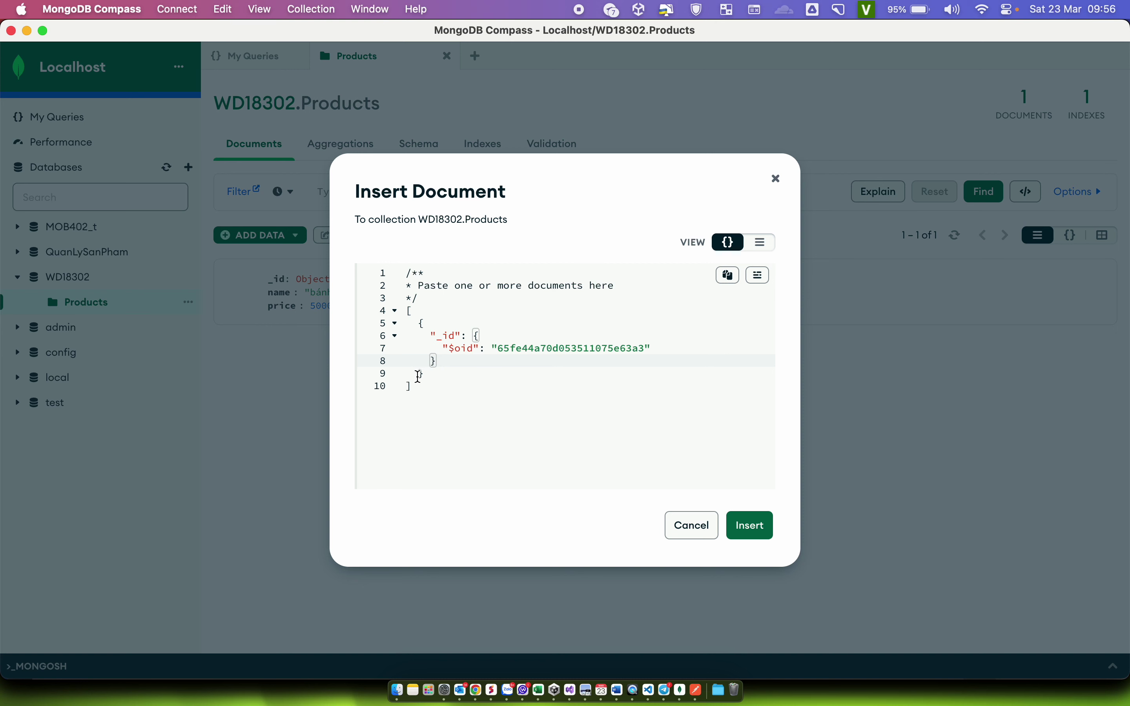
Add a "name" field of "kẹo" and a "price" field of 7000 to the array's object
text(,)
key(Return)
text("name)
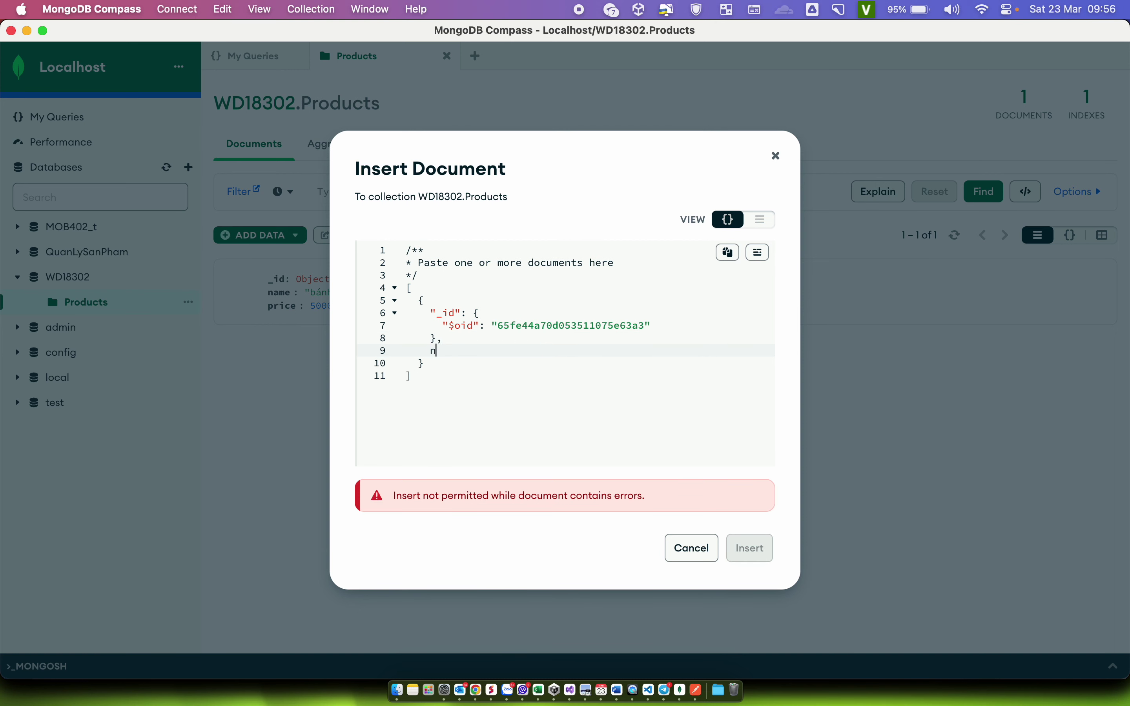
text(": ")
text(kẹo",)
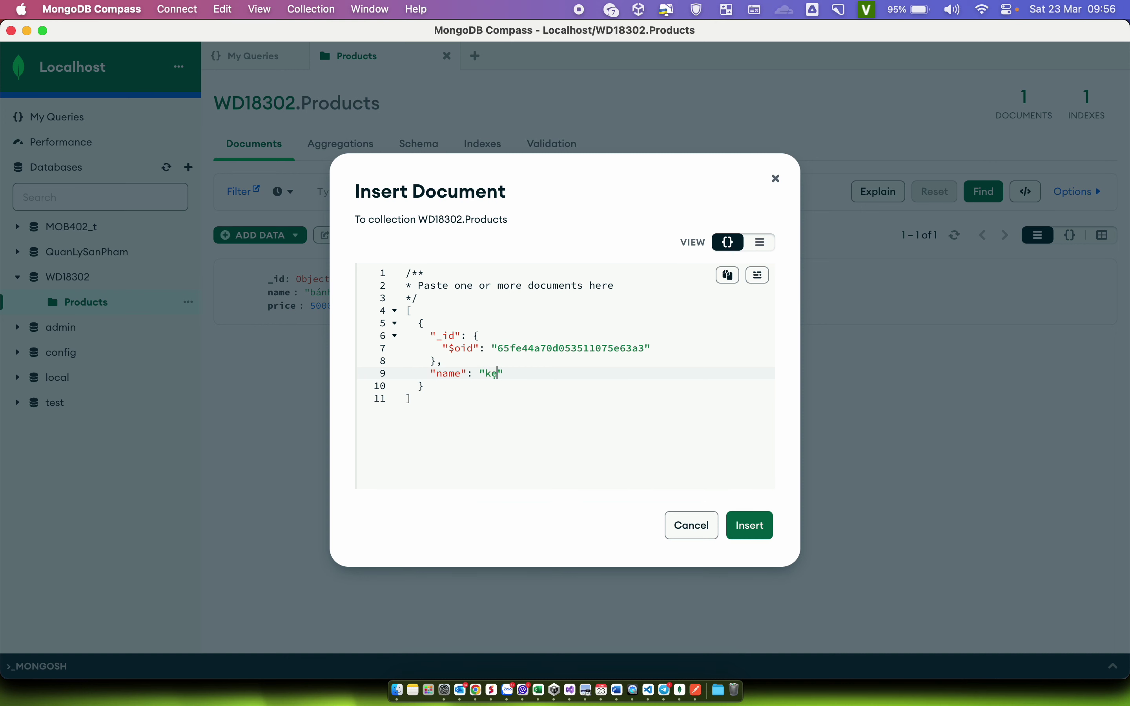
key(Return)
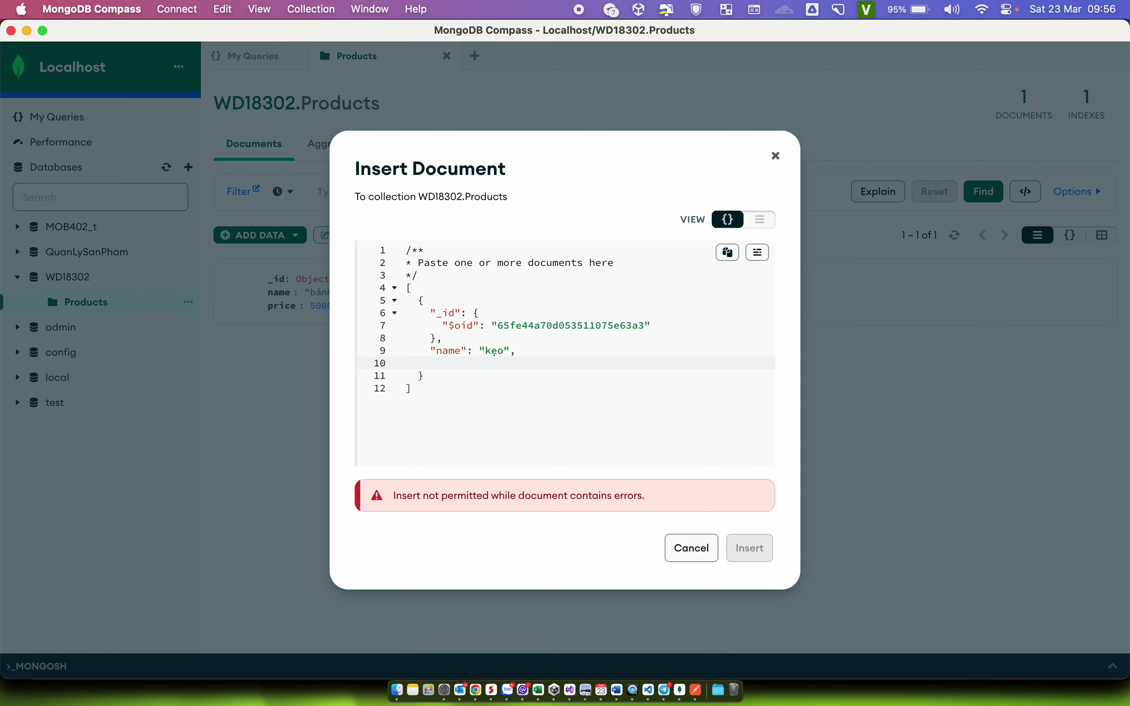
text(price": 7000)
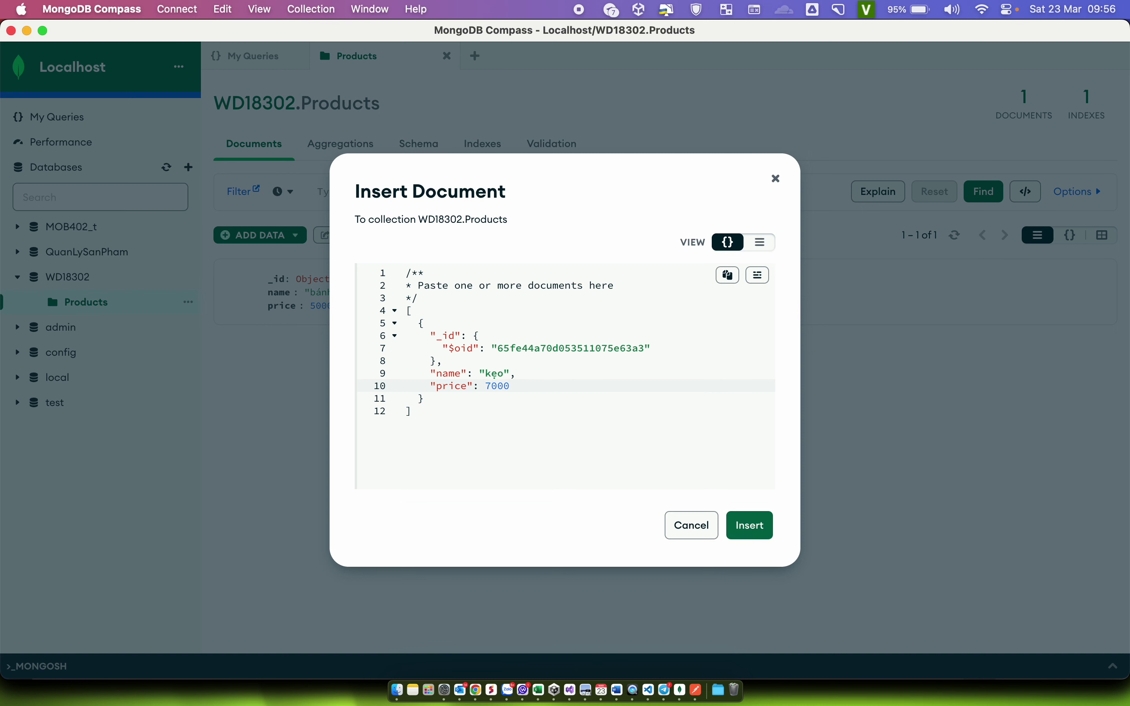
Copy the whole kẹo object and paste it as a second array element, separated by a comma
click(417, 323)
drag(417, 323, 434, 402)
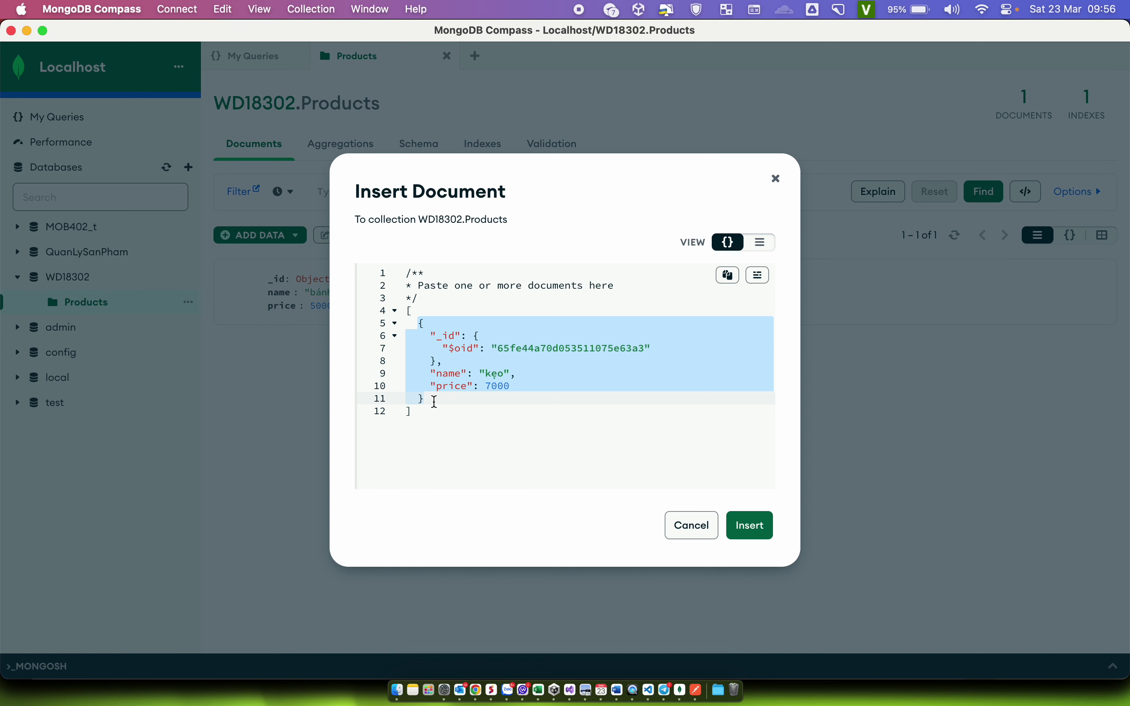
click(434, 401)
drag(424, 398, 420, 323)
key(Right)
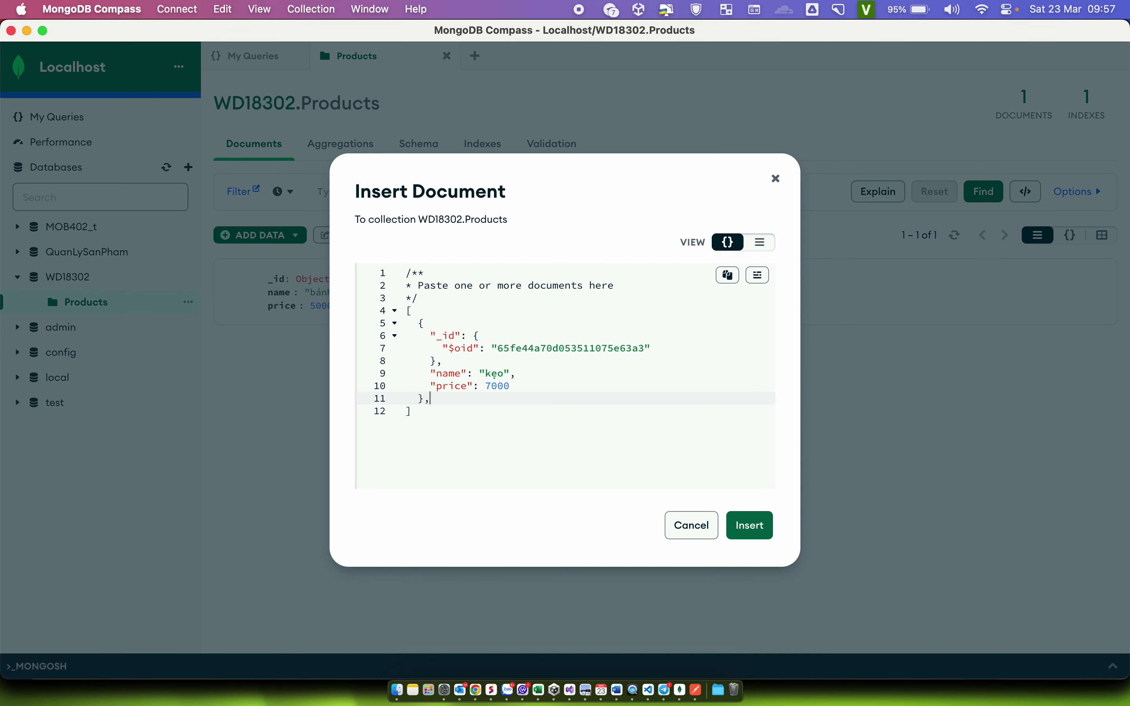
text(,)
key(Return)
text({     "_id": {       "$oid": "65fe44a70d053511075e63a3"     },     "name": "kẹo",     "price": 7000   })
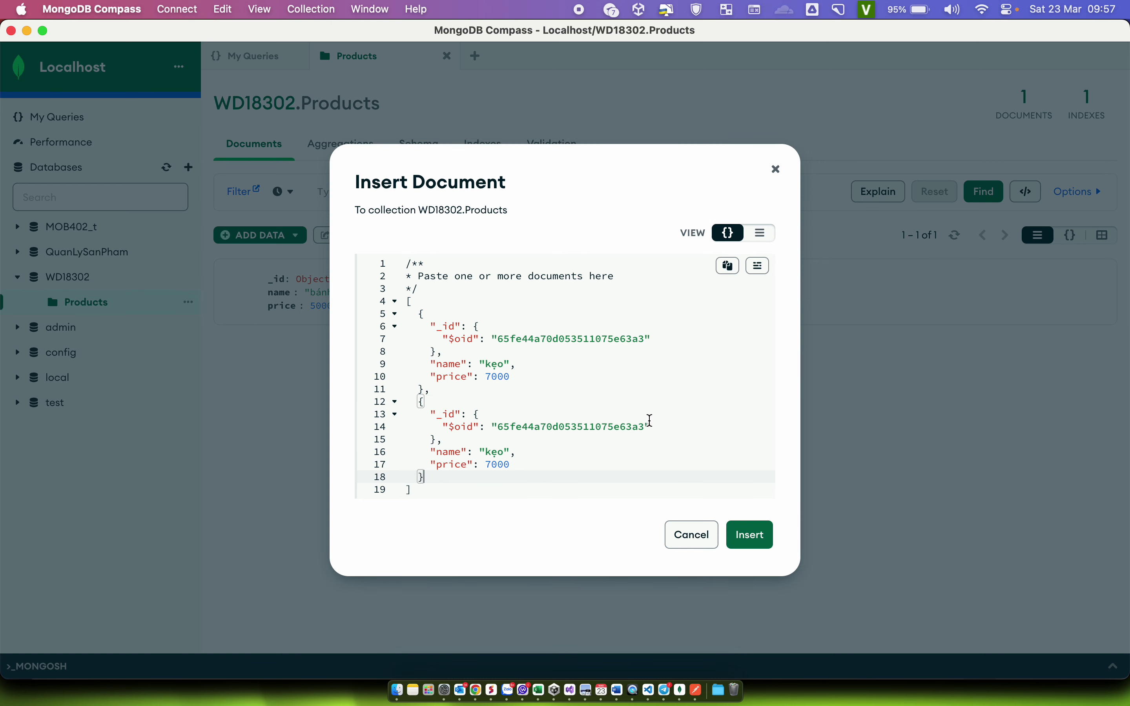
In the second object, set the $oid to 65fe44a70d053511075e63a4, the name to "custas" and the price to 47000
click(649, 426)
key(BackSpace)
text(4)
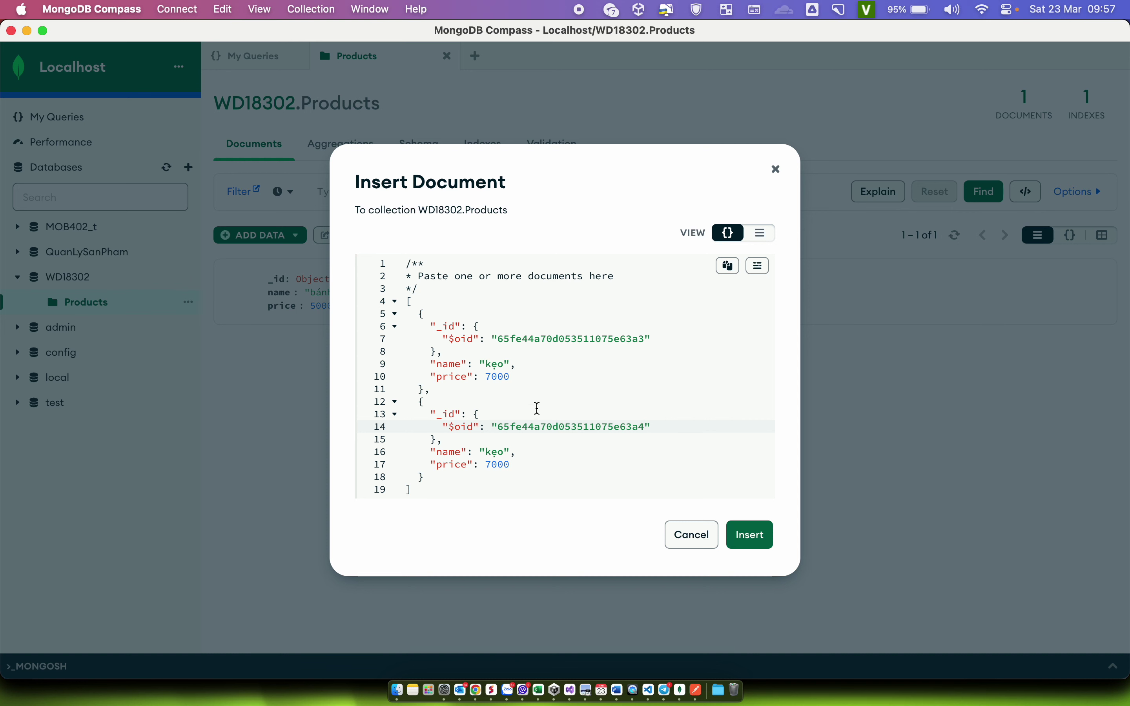
click(499, 451)
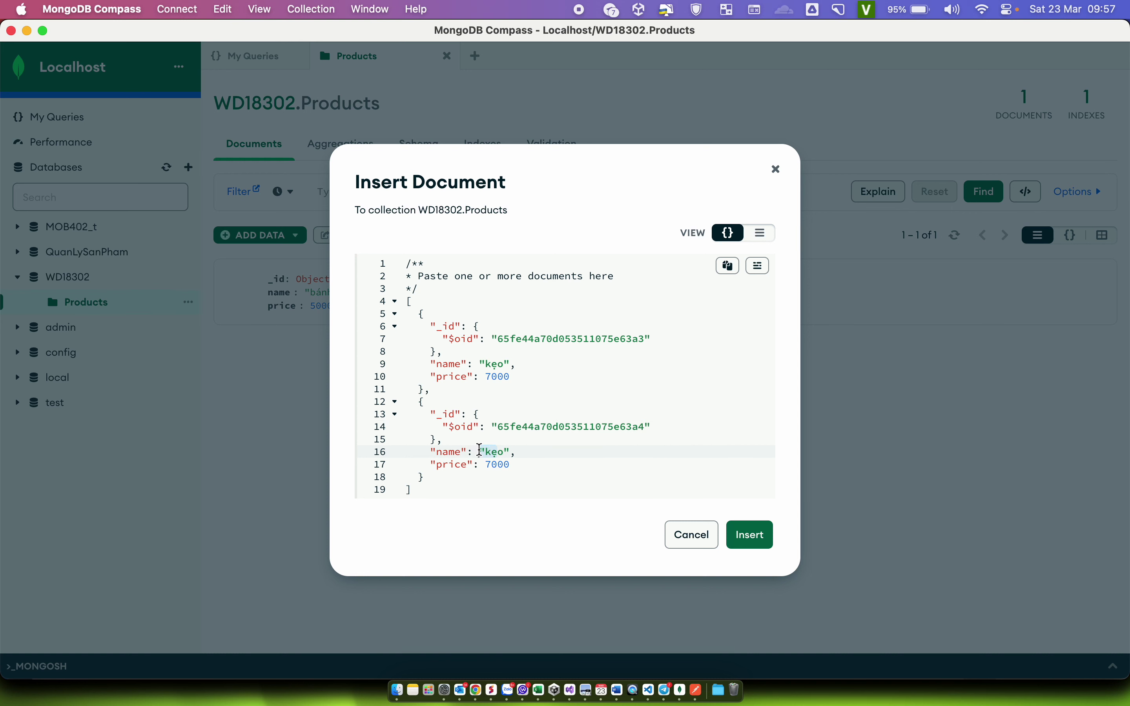
drag(503, 451, 486, 451)
text(custas)
click(487, 463)
text(4)
Paste the kẹo object as a third array element and set its $oid to 65fe44a70d053511075e63a5
click(527, 472)
text(,)
text({     "_id": {       "$oid": "65fe44a70d053511075e63a3"     },     "name": "kẹo",     "price": 7000   })
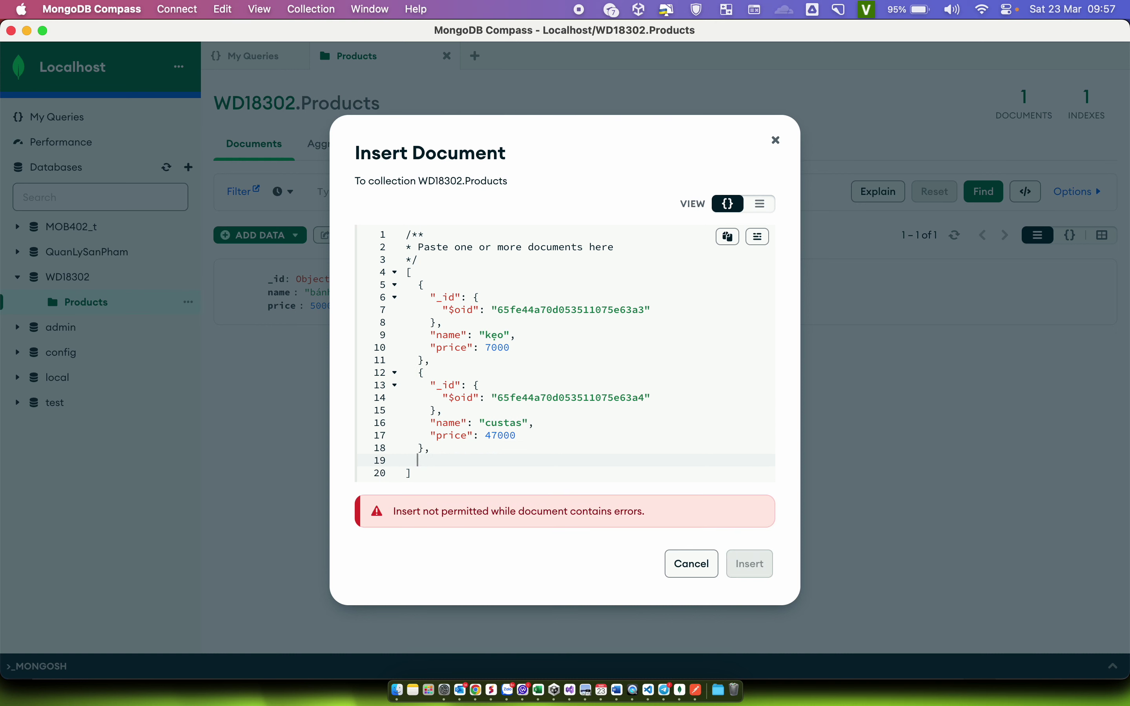
click(646, 470)
key(BackSpace)
text(5fe44a70d053511075e63a5")
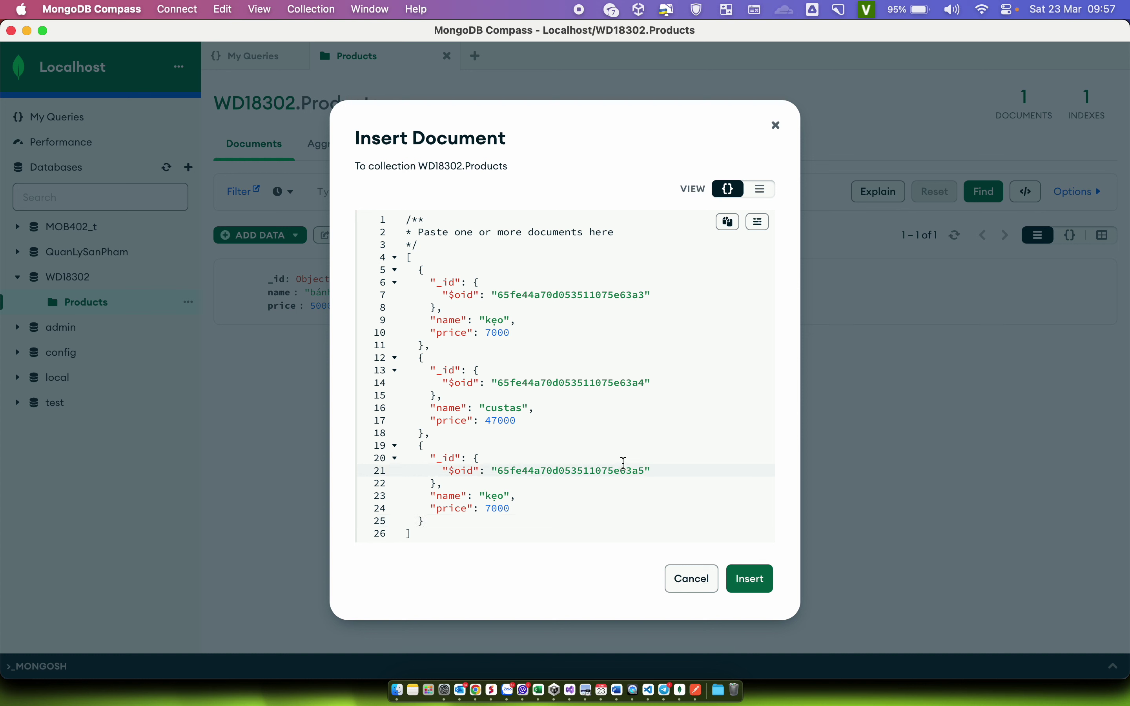
Set the third object's name to "chocopie" and price to 70000, and insert the array of documents
drag(502, 496, 486, 497)
text(chocopie)
click(493, 508)
click(749, 578)
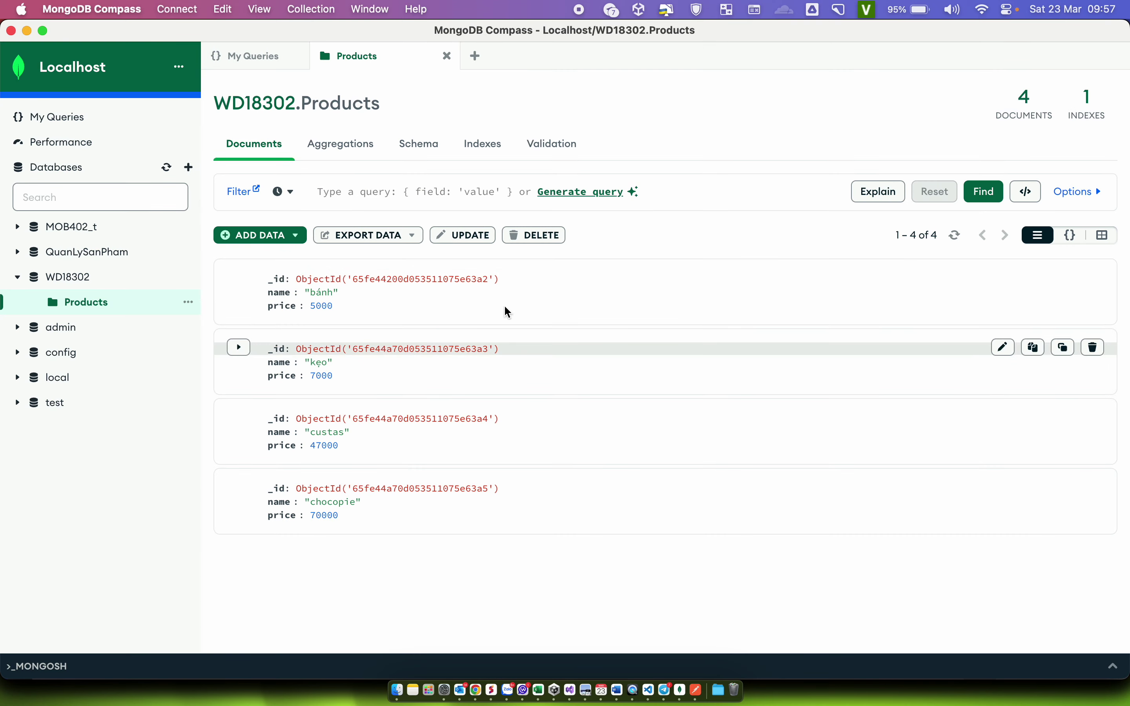